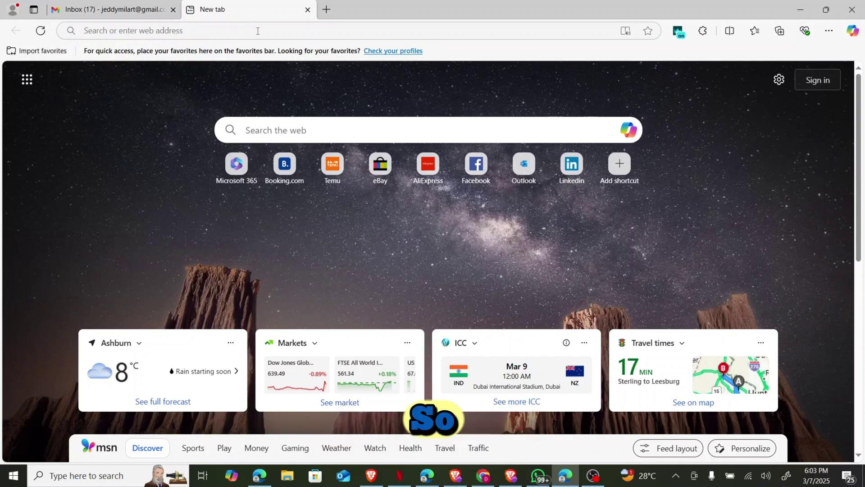
Step: Load google.com in Edge, which brings up Google's 'I'm not a robot' check
{"action": "left_click", "coordinate": [258, 30]}
{"action": "type", "text": "goo"}
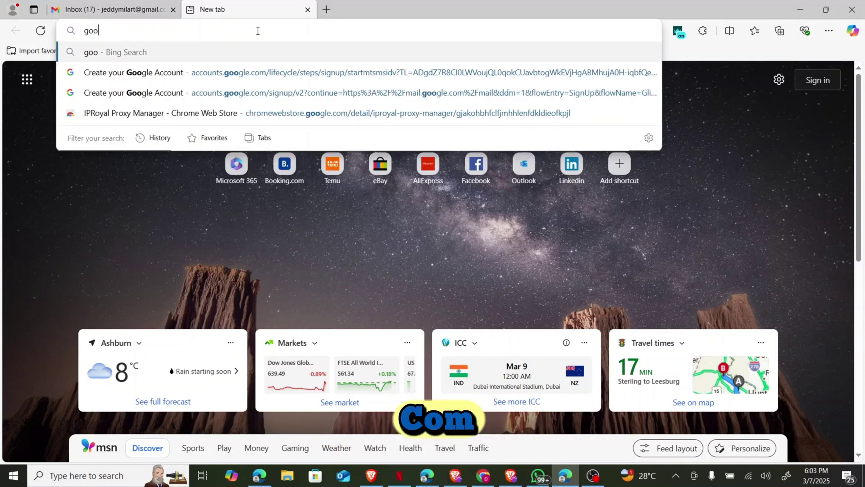
{"action": "type", "text": "gle.com"}
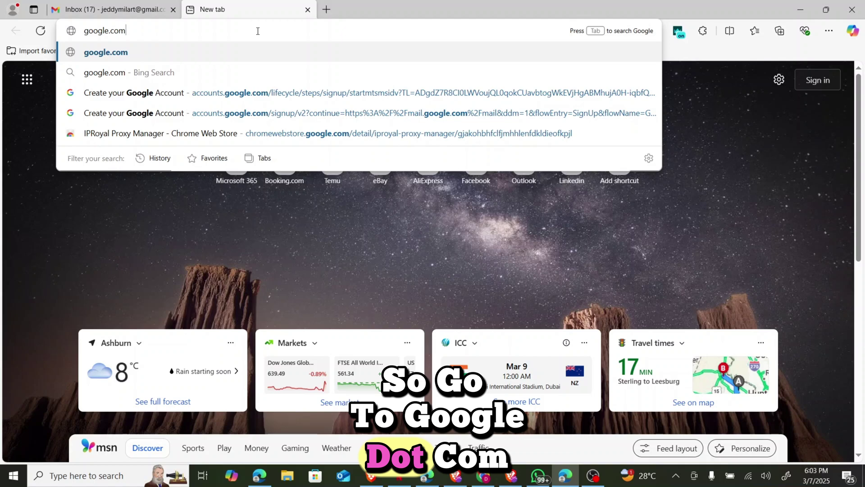
{"action": "key", "text": "Return"}
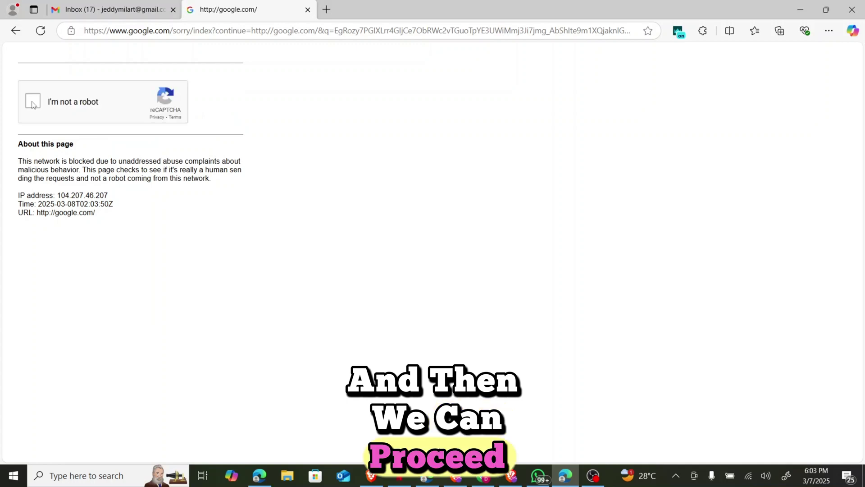
Step: Tick 'I'm not a robot', pick all the crosswalk tiles including the new one, and verify
{"action": "left_click", "coordinate": [33, 103]}
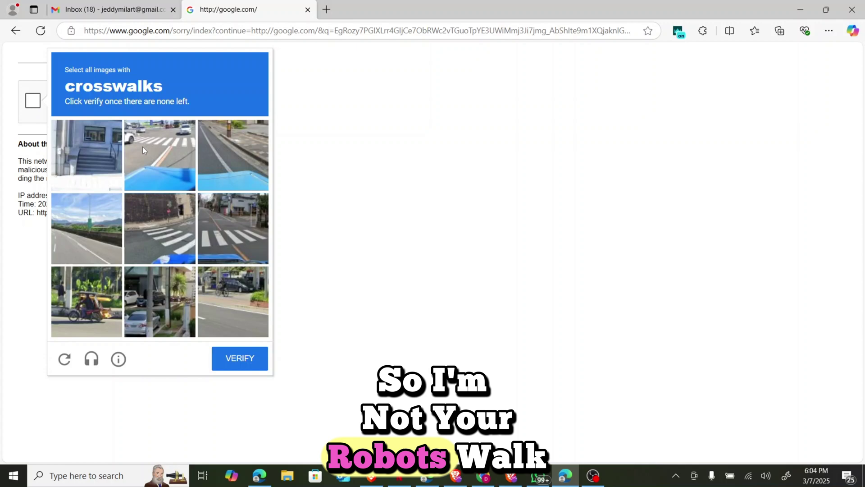
{"action": "left_click", "coordinate": [142, 147]}
{"action": "left_click", "coordinate": [162, 228]}
{"action": "left_click", "coordinate": [223, 221]}
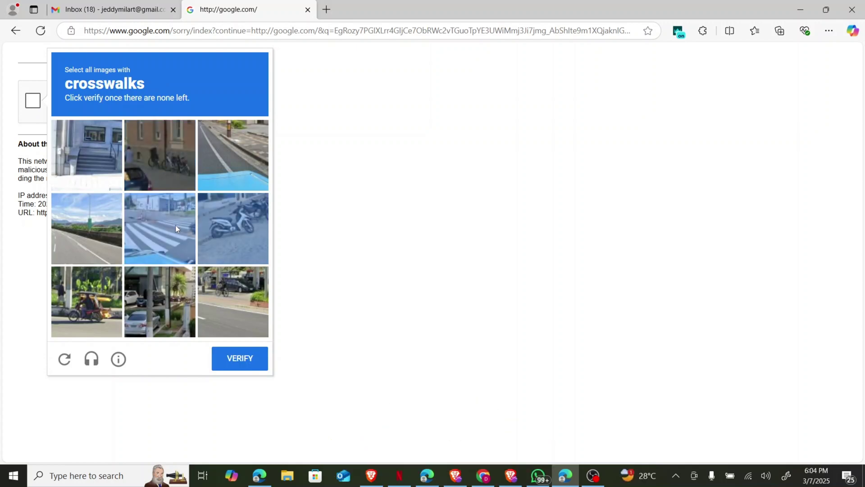
{"action": "left_click", "coordinate": [176, 227]}
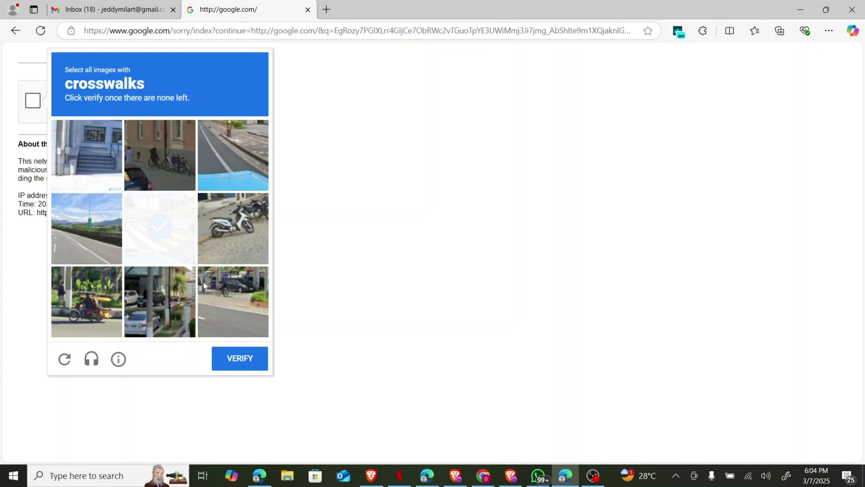
{"action": "left_click", "coordinate": [239, 358]}
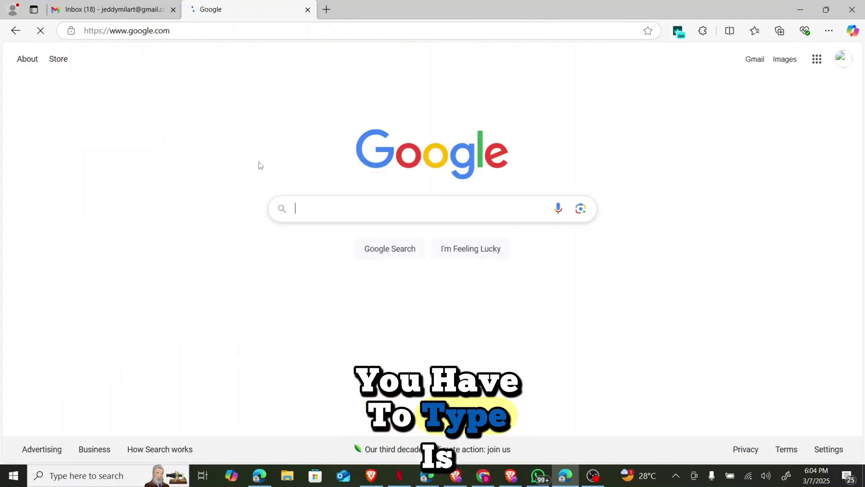
Step: Search Google for 'gmail generator' and scroll down to Mailmeteor's Gmail Generator result
{"action": "type", "text": "gma"}
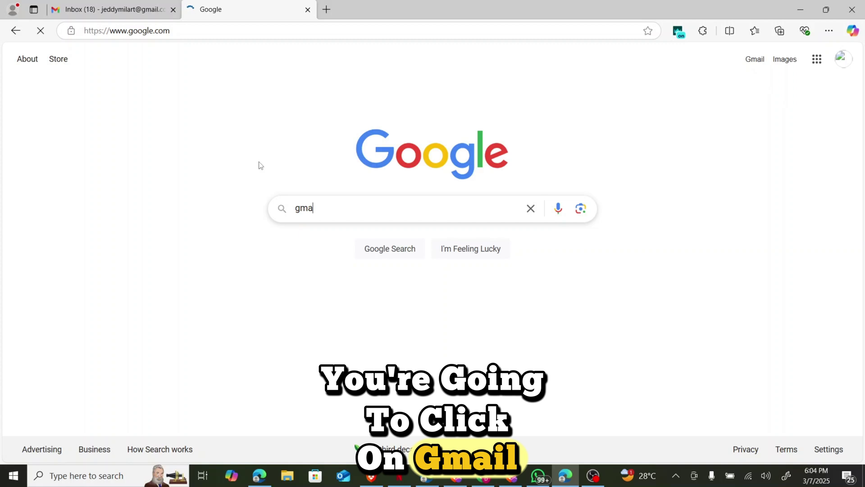
{"action": "type", "text": "il "}
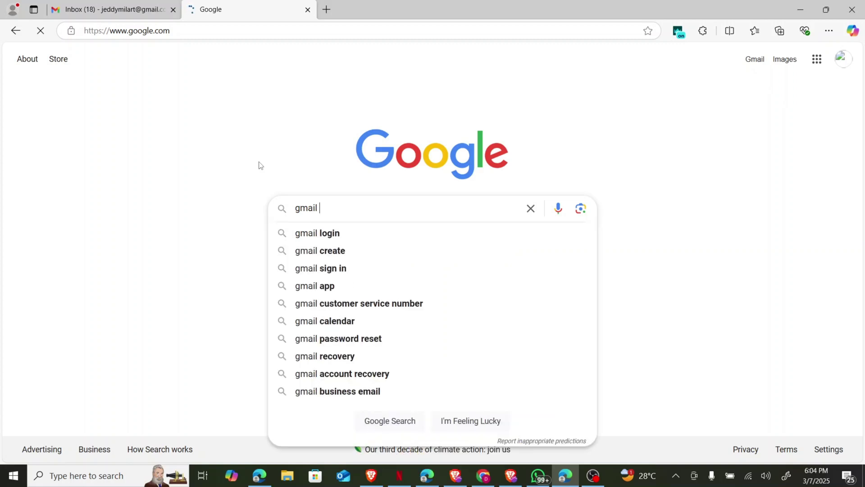
{"action": "type", "text": "geb"}
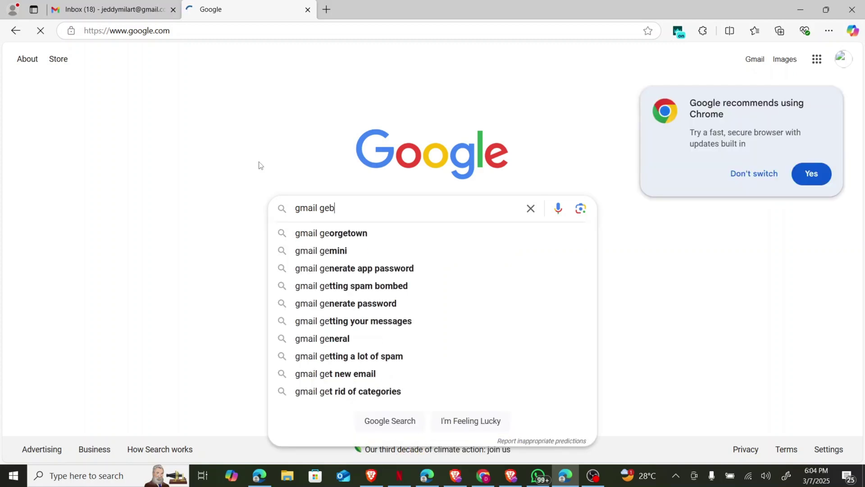
{"action": "key", "text": "BackSpace"}
{"action": "type", "text": "nera"}
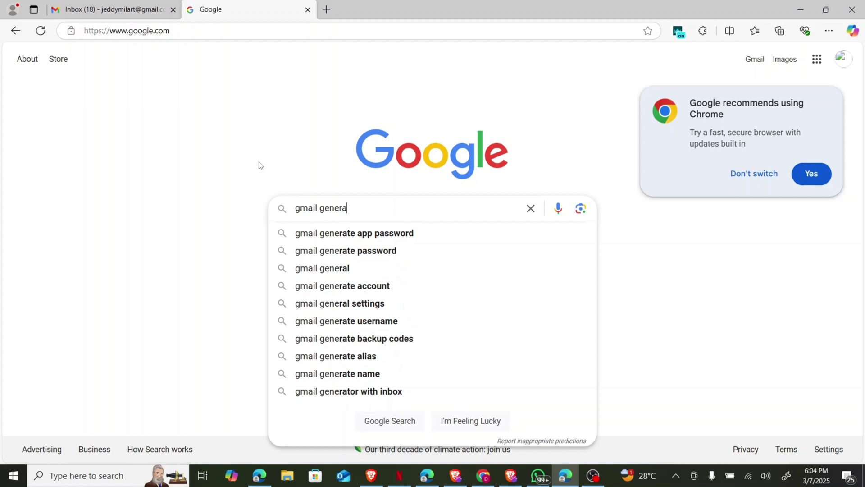
{"action": "type", "text": "tor"}
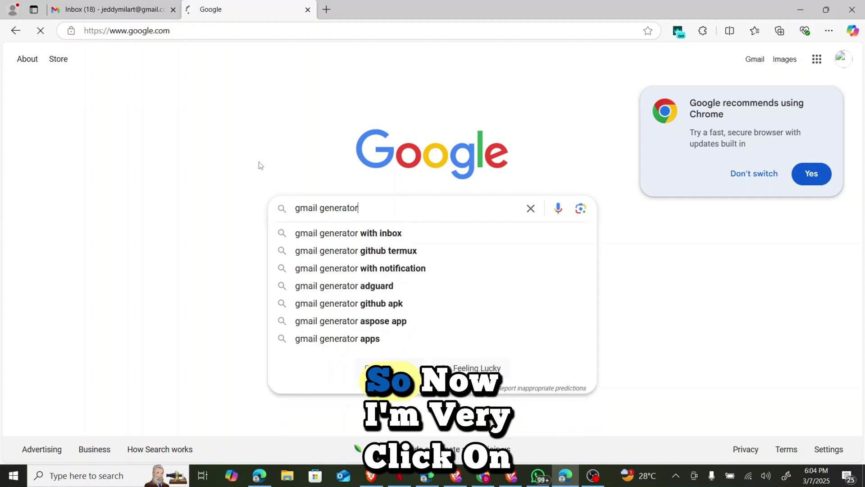
{"action": "key", "text": "Return"}
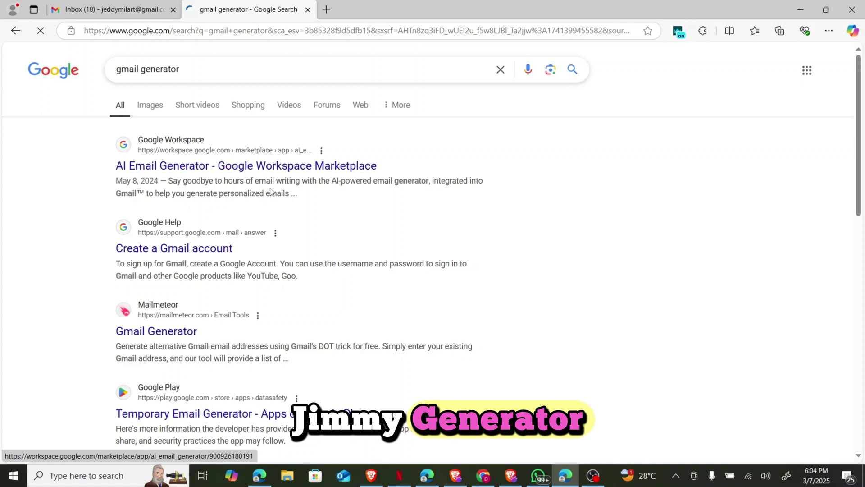
{"action": "scroll", "coordinate": [276, 216], "scroll_direction": "down", "scroll_amount": 1}
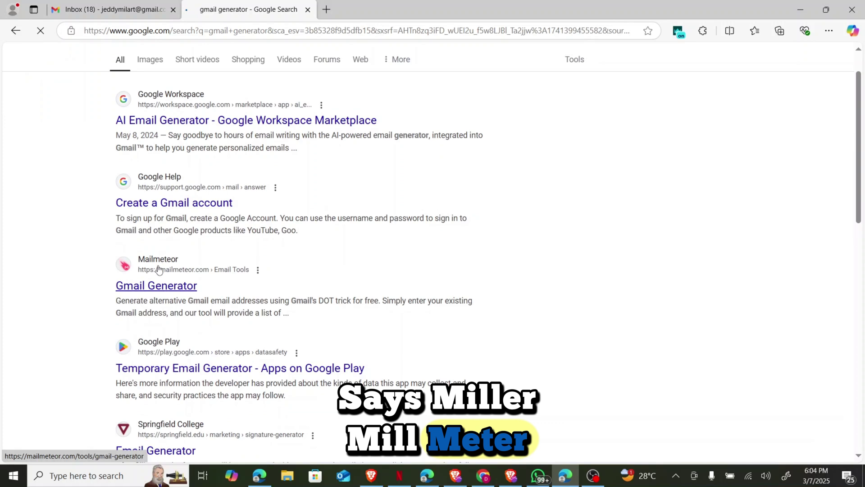
Step: Open Mailmeteor's Gmail Generator result and start 'Sign in with Google', retrying after the error
{"action": "left_click", "coordinate": [158, 270]}
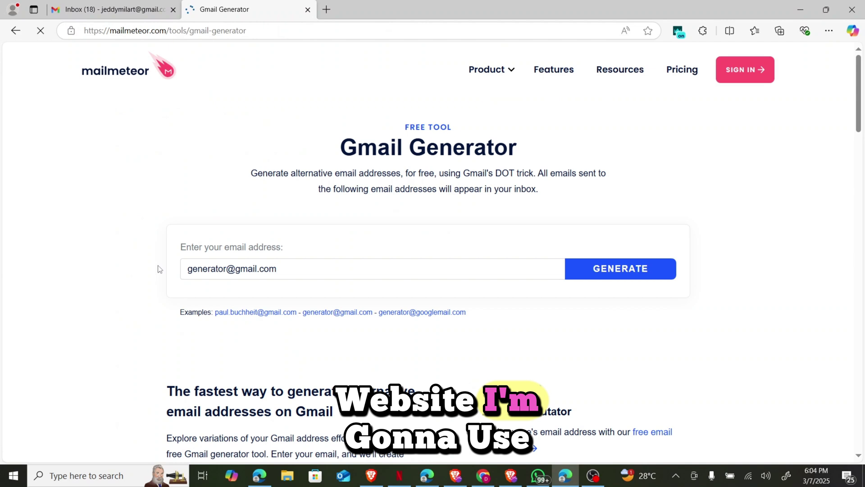
{"action": "left_click", "coordinate": [752, 76]}
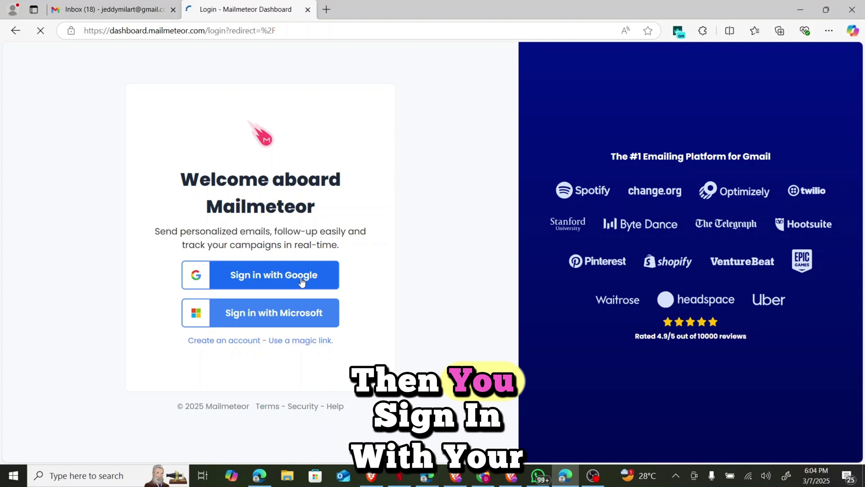
{"action": "left_click", "coordinate": [302, 282]}
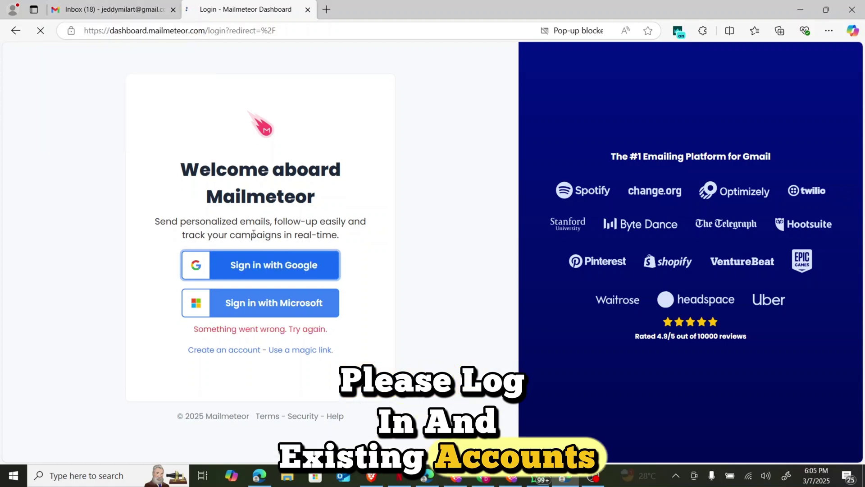
{"action": "left_click", "coordinate": [255, 266]}
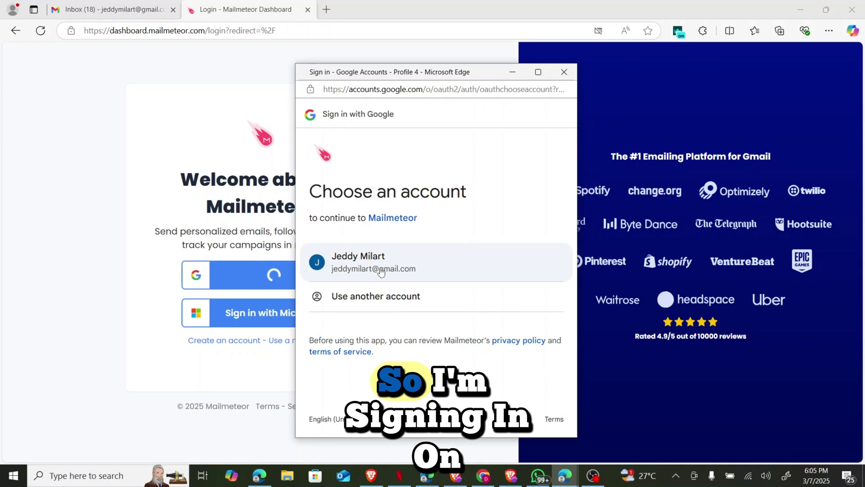
Step: Choose the main Google account and confirm the verification to reach the Mailmeteor dashboard
{"action": "left_click", "coordinate": [411, 266]}
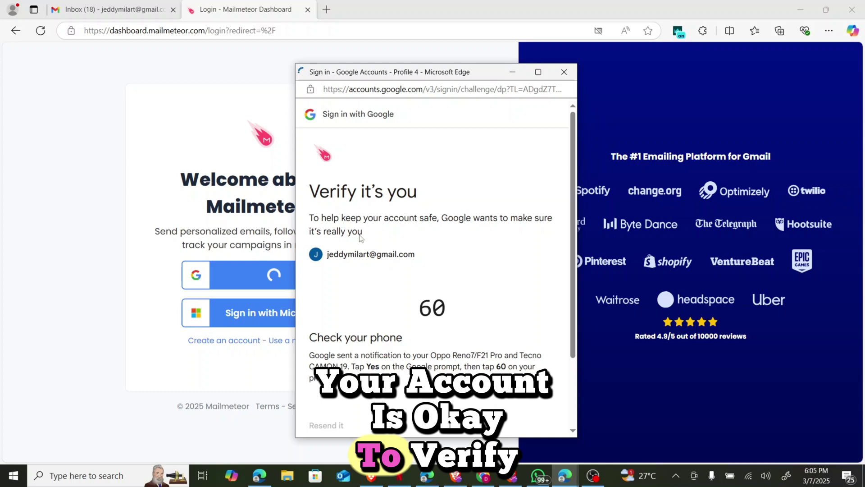
{"action": "scroll", "coordinate": [388, 303], "scroll_direction": "down", "scroll_amount": 2}
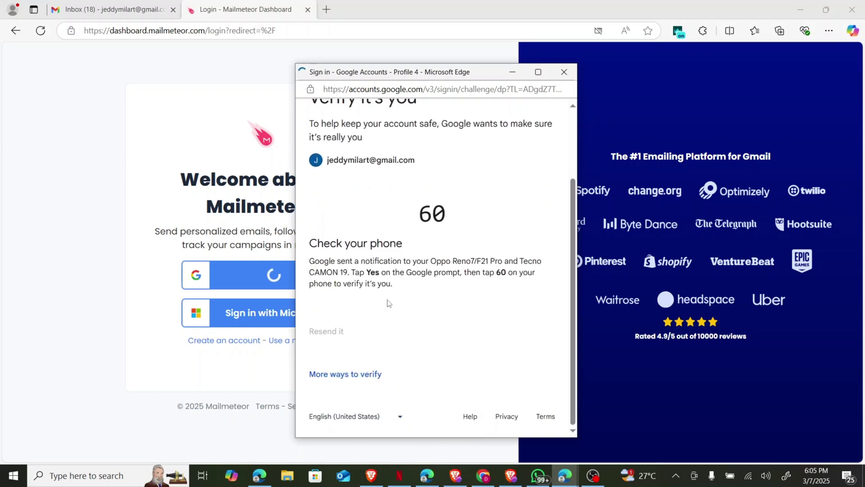
{"action": "left_click", "coordinate": [359, 377]}
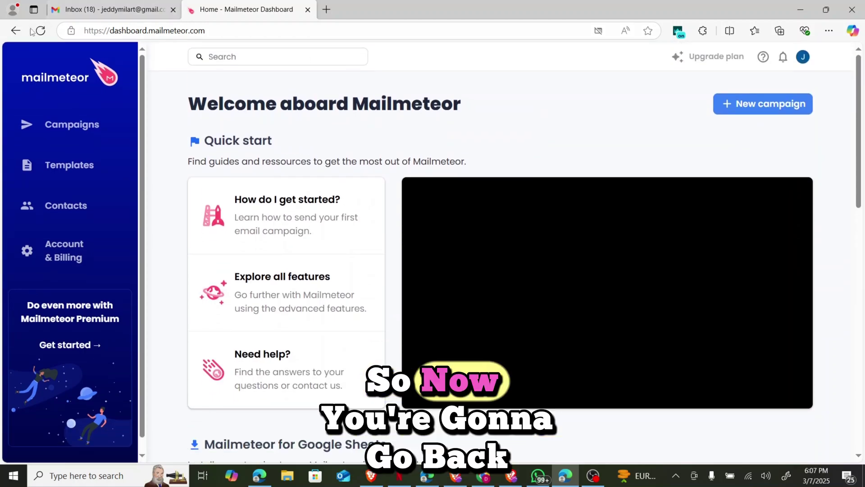
Step: Go back twice to return to Mailmeteor's Gmail Generator tool page
{"action": "left_click", "coordinate": [16, 30]}
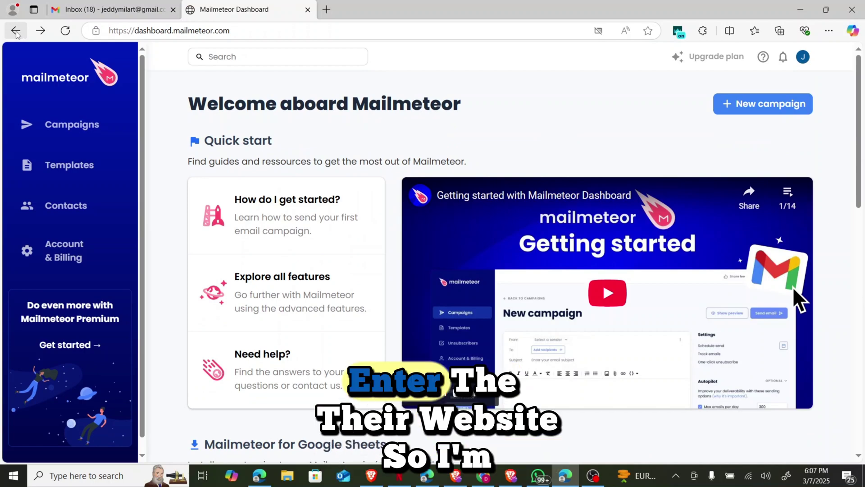
{"action": "left_click", "coordinate": [16, 31]}
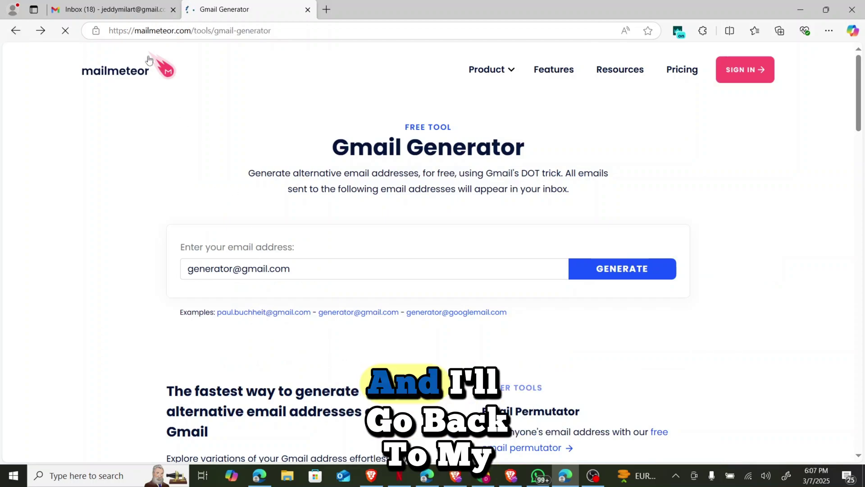
Step: In the Gmail inbox, open the account panel and select the signed-in email address
{"action": "left_click", "coordinate": [135, 10]}
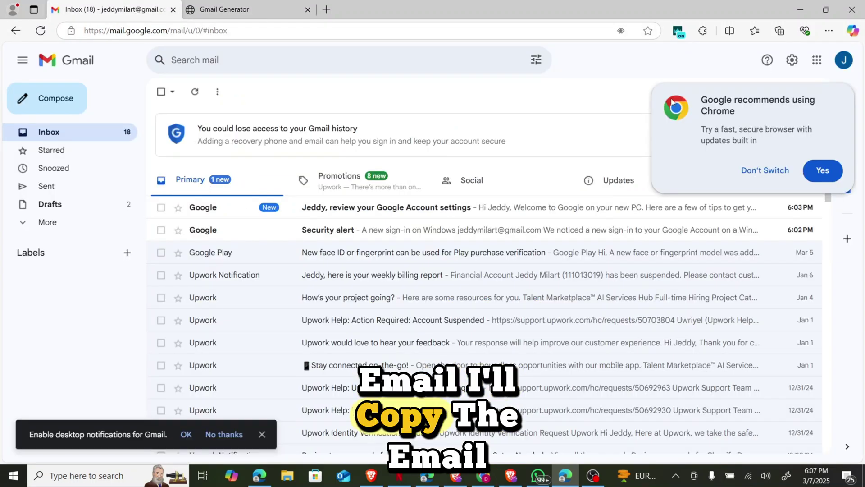
{"action": "left_click", "coordinate": [844, 60]}
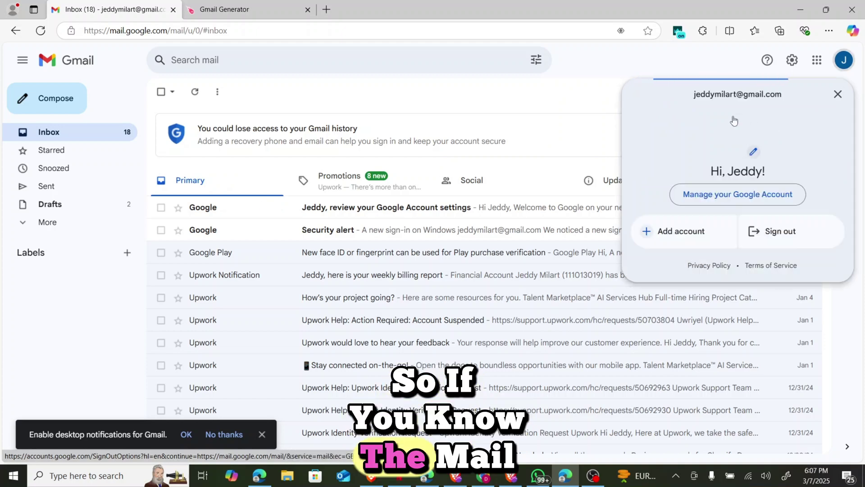
{"action": "triple_click", "coordinate": [724, 96]}
{"action": "key", "text": "ctrl+c"}
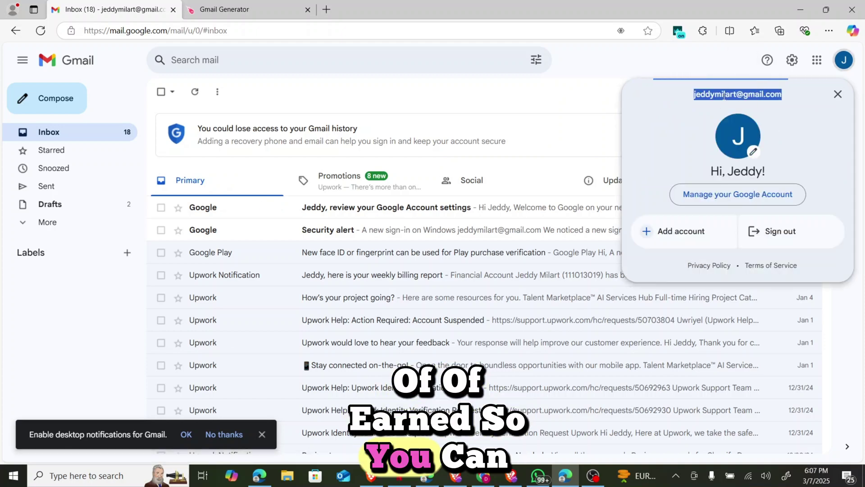
{"action": "left_click", "coordinate": [270, 8]}
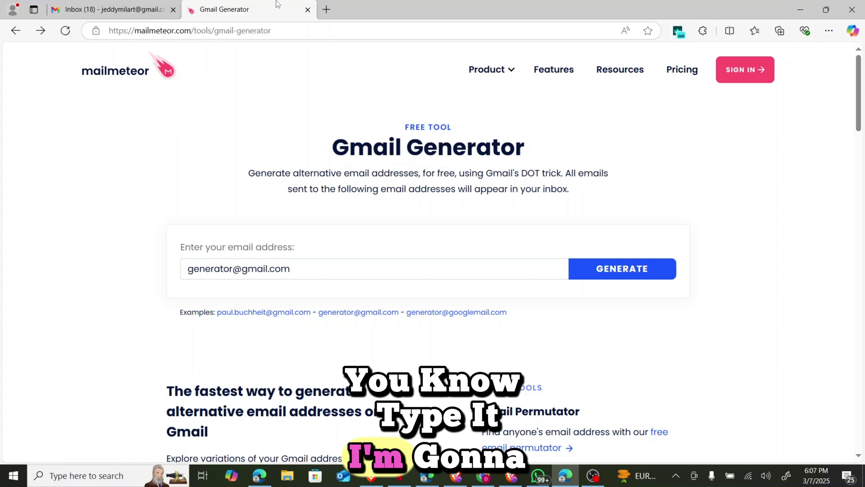
{"action": "triple_click", "coordinate": [320, 260]}
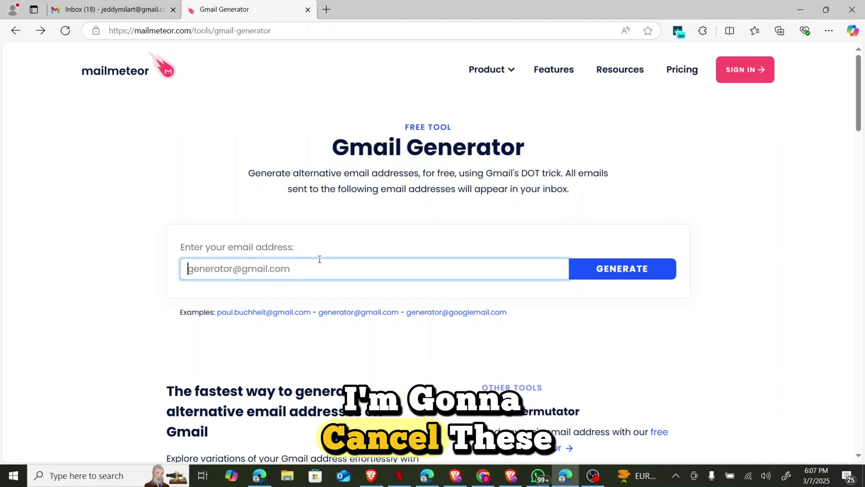
{"action": "key", "text": "ctrl+v"}
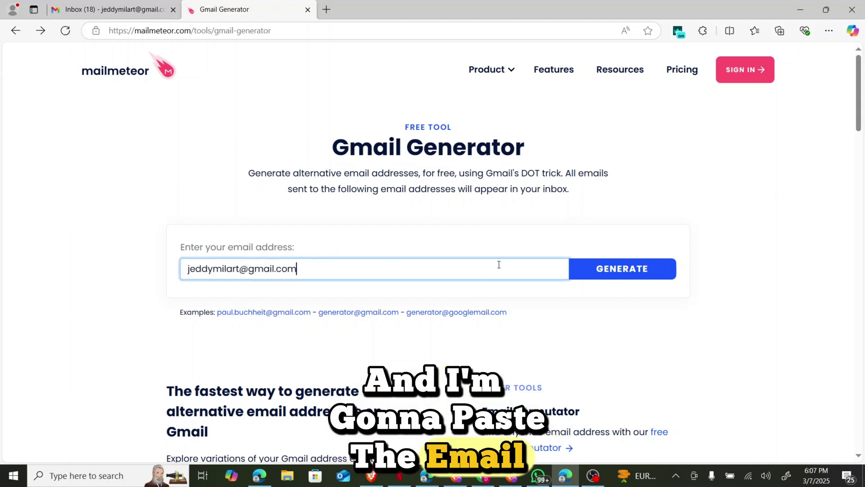
{"action": "left_click", "coordinate": [631, 270]}
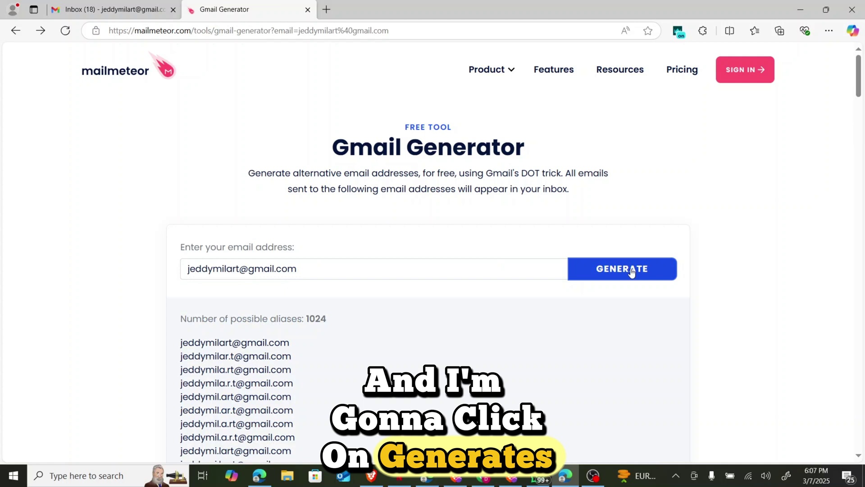
Step: Scroll through the 1024 generated aliases and copy one of them
{"action": "scroll", "coordinate": [631, 269], "scroll_direction": "down", "scroll_amount": 2}
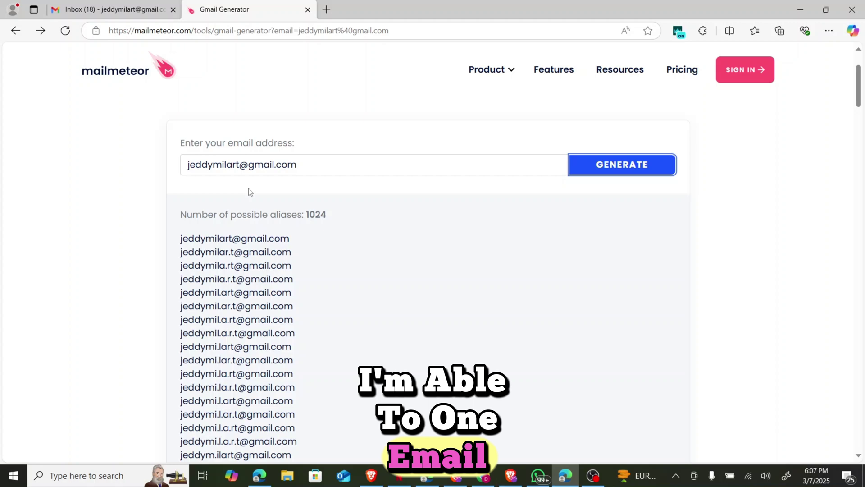
{"action": "scroll", "coordinate": [253, 221], "scroll_direction": "down", "scroll_amount": 1}
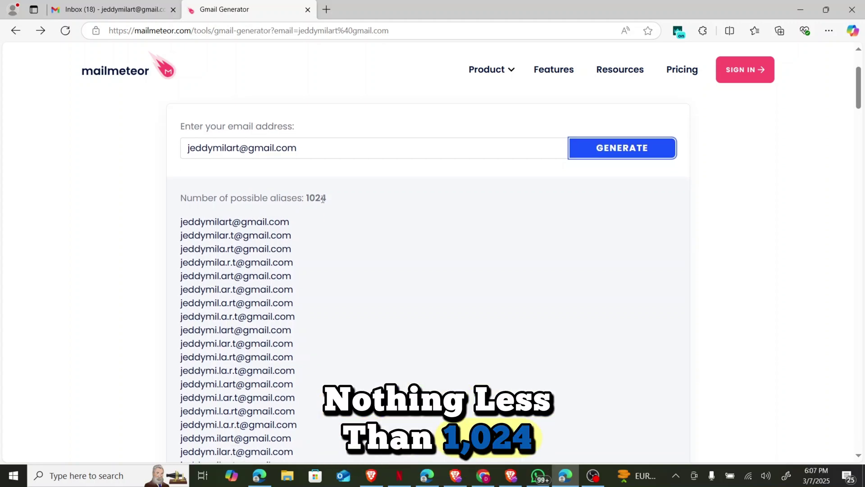
{"action": "scroll", "coordinate": [323, 199], "scroll_direction": "down", "scroll_amount": 3}
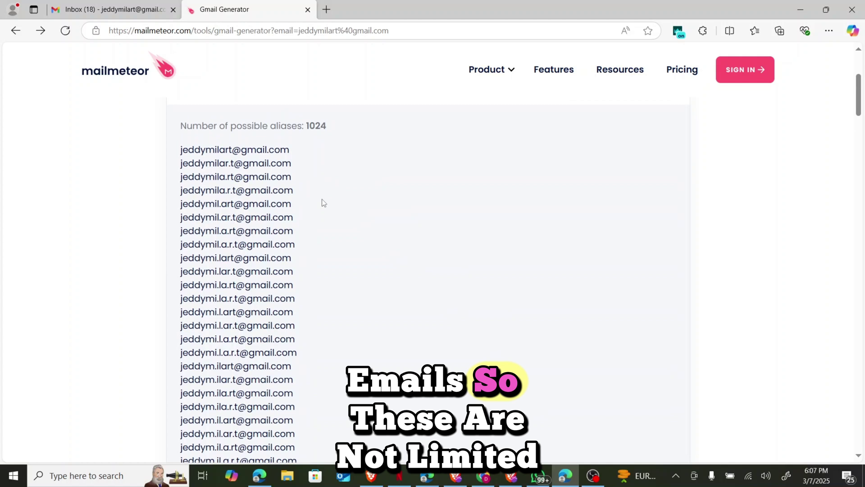
{"action": "scroll", "coordinate": [323, 200], "scroll_direction": "down", "scroll_amount": 5}
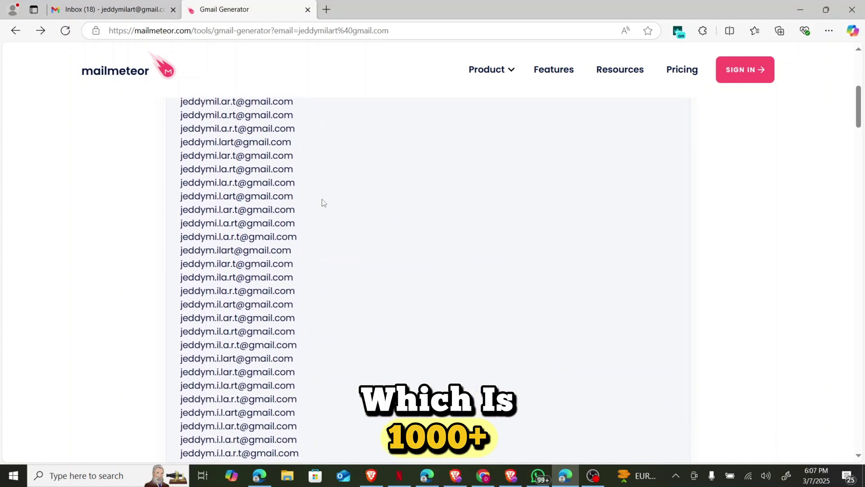
{"action": "scroll", "coordinate": [323, 203], "scroll_direction": "up", "scroll_amount": 5}
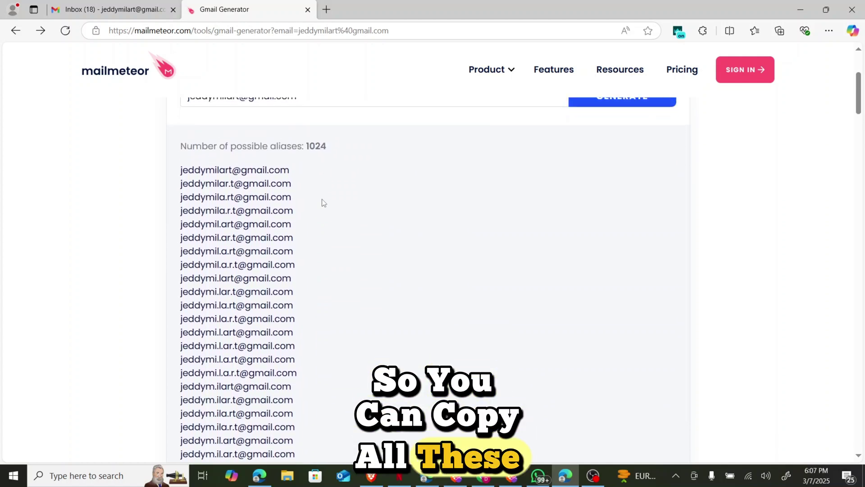
{"action": "triple_click", "coordinate": [323, 203]}
{"action": "key", "text": "ctrl+c"}
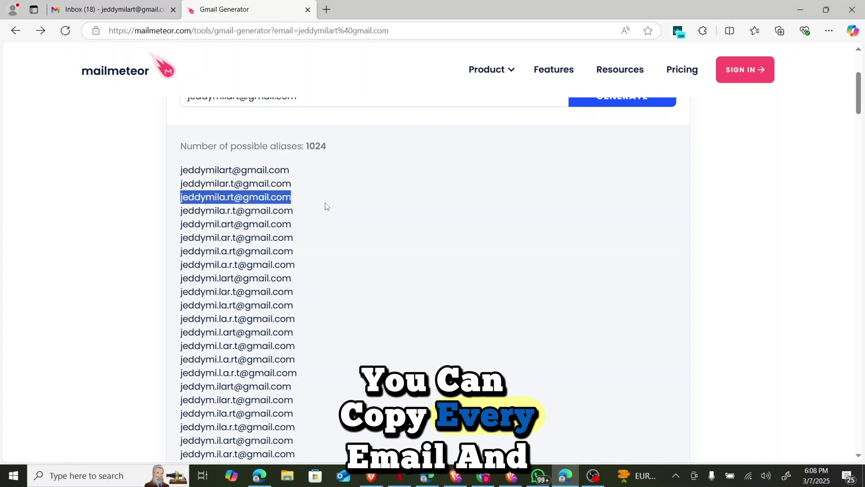
{"action": "scroll", "coordinate": [325, 202], "scroll_direction": "down", "scroll_amount": 15}
{"action": "scroll", "coordinate": [326, 203], "scroll_direction": "down", "scroll_amount": 20}
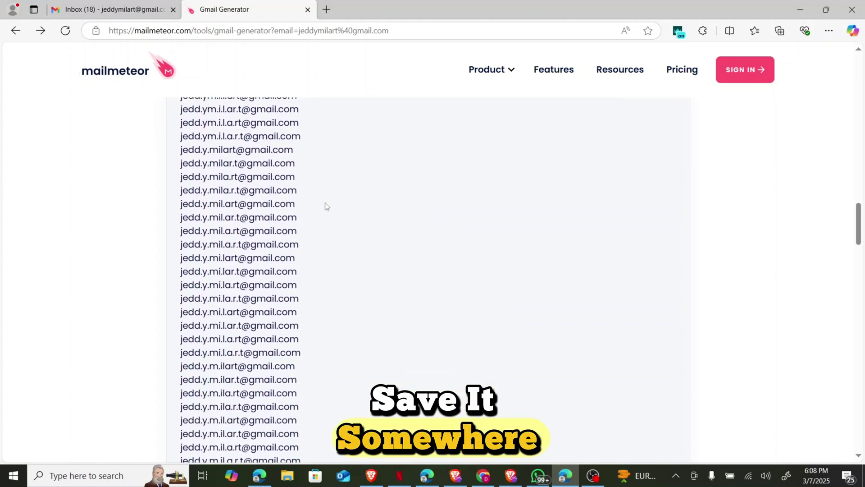
{"action": "scroll", "coordinate": [327, 206], "scroll_direction": "up", "scroll_amount": 15}
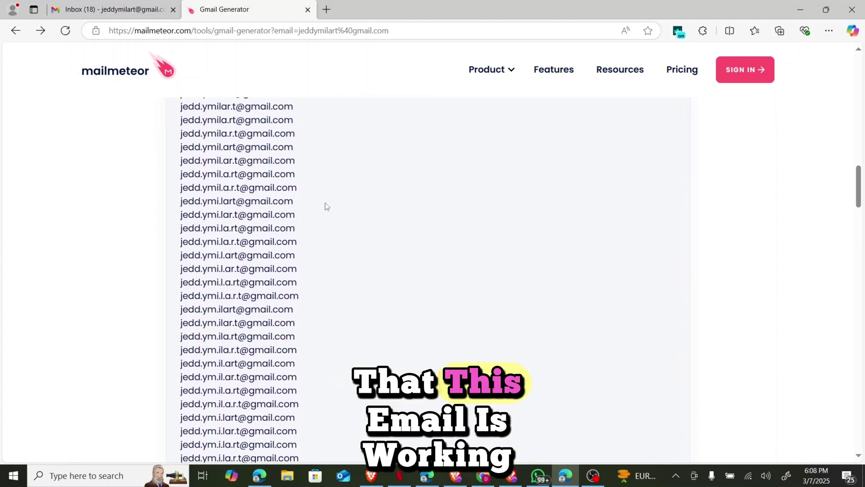
{"action": "scroll", "coordinate": [326, 203], "scroll_direction": "up", "scroll_amount": 10}
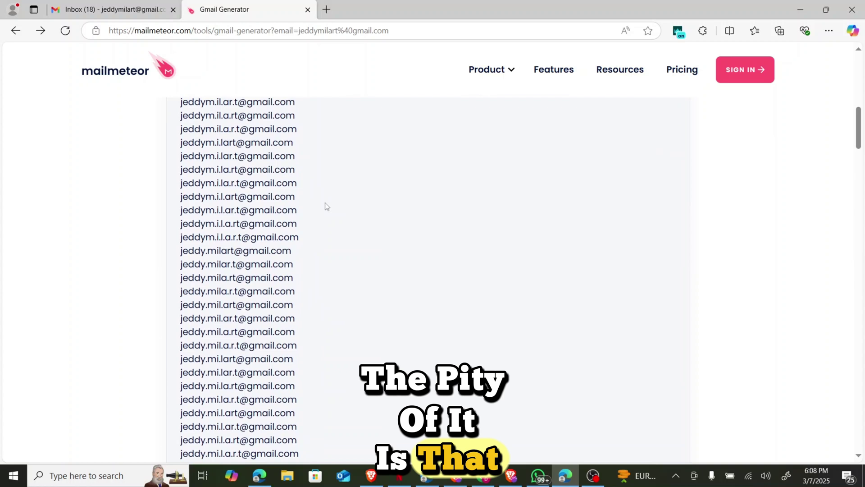
{"action": "scroll", "coordinate": [299, 196], "scroll_direction": "up", "scroll_amount": 8}
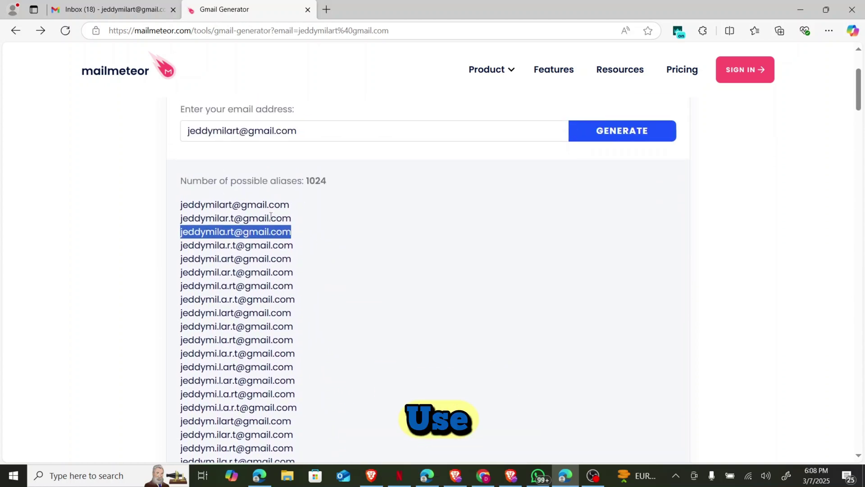
{"action": "left_click", "coordinate": [264, 222]}
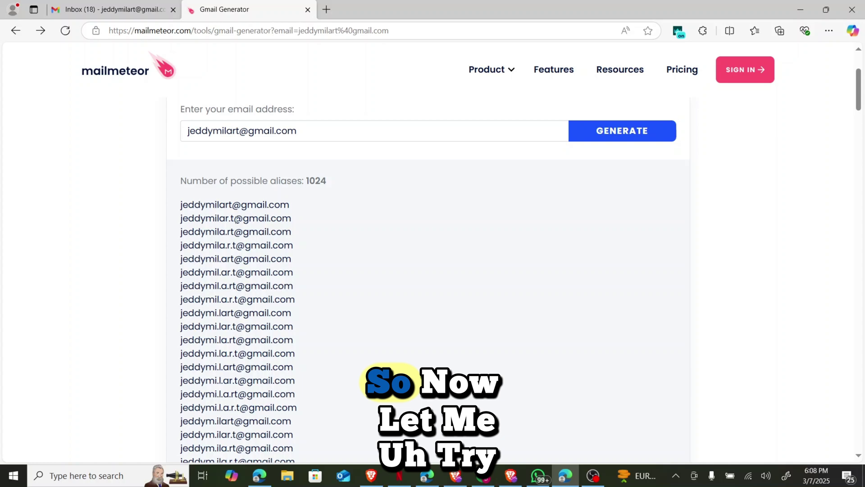
Step: Load facebook.com in a new browser tab
{"action": "left_click", "coordinate": [327, 9]}
{"action": "type", "text": "face"}
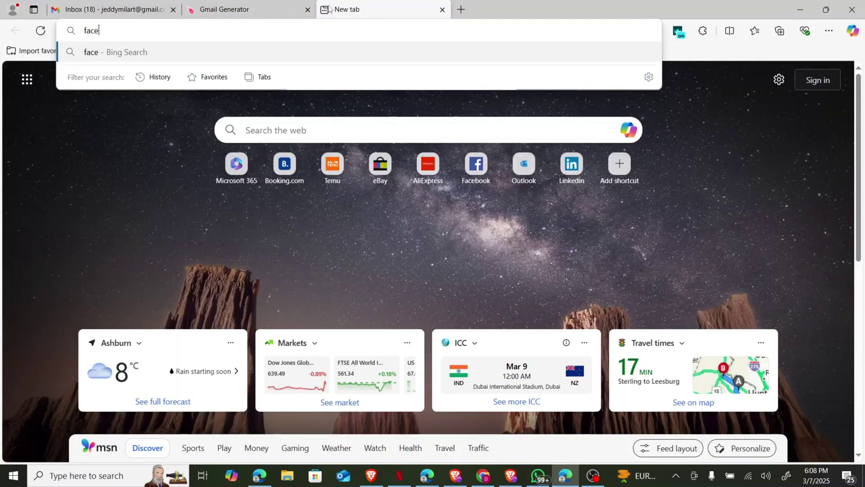
{"action": "type", "text": "book.com"}
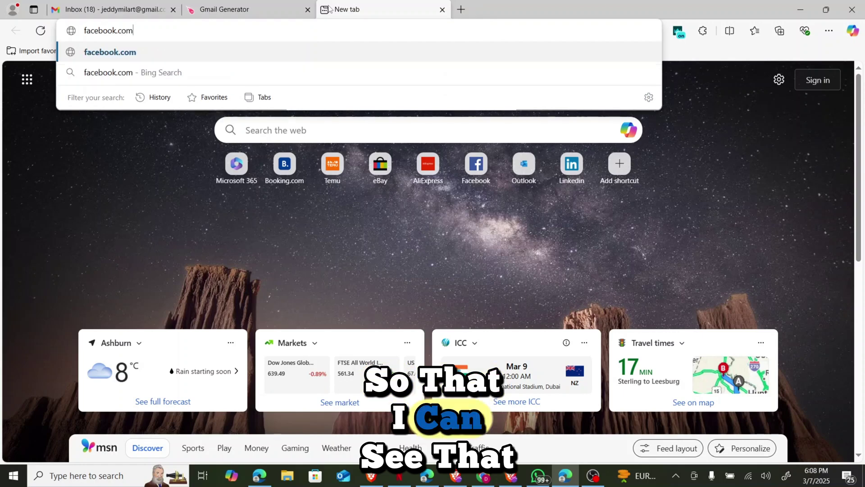
{"action": "key", "text": "Return"}
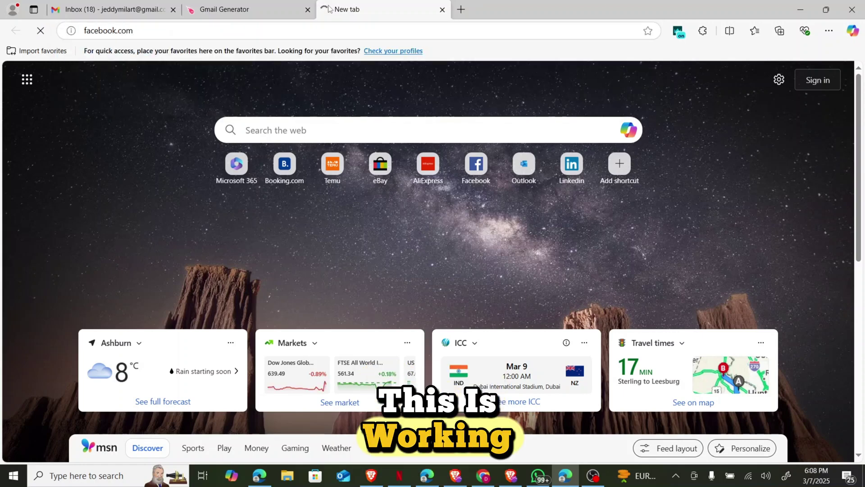
Step: Copy the sixth alias from the generated list, replacing the second alias copied first
{"action": "left_click", "coordinate": [279, 6]}
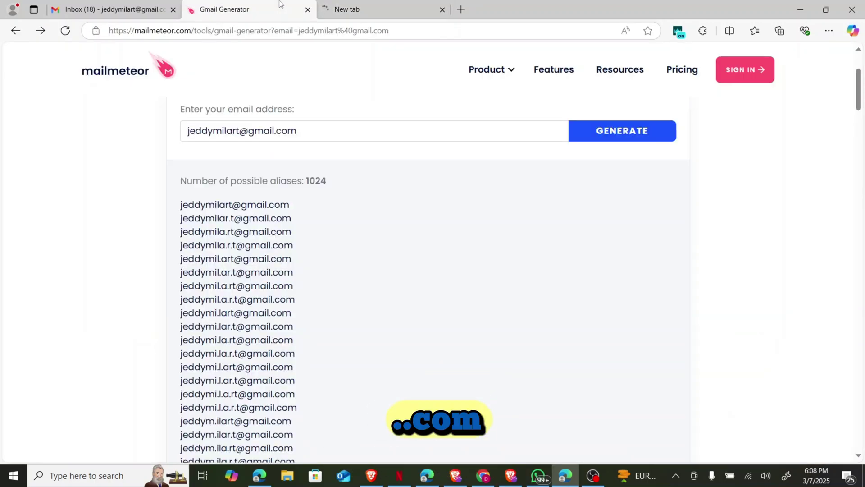
{"action": "triple_click", "coordinate": [271, 220]}
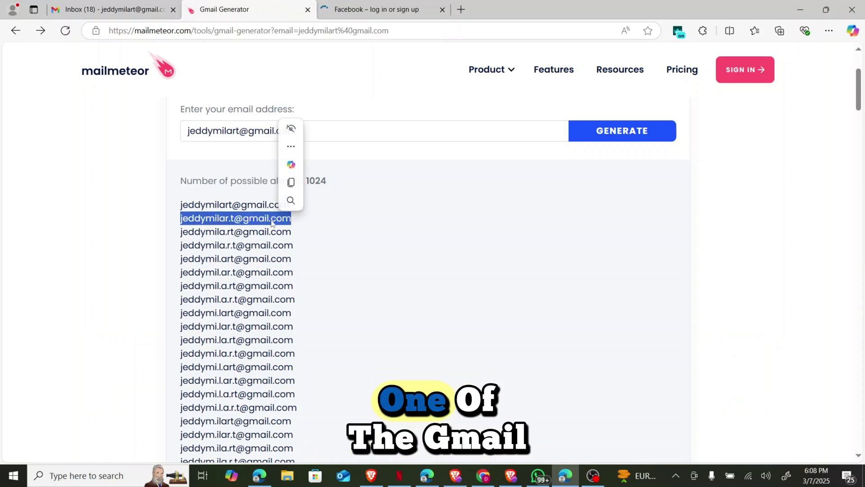
{"action": "key", "text": "ctrl+c"}
{"action": "left_click", "coordinate": [272, 220]}
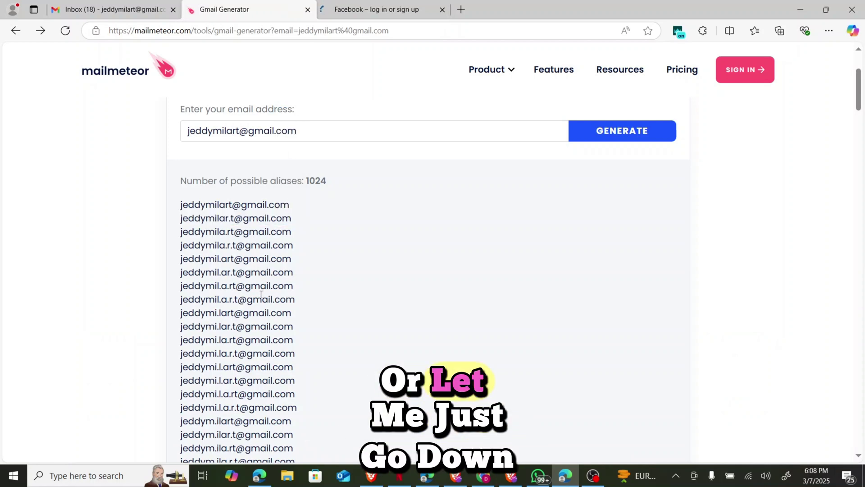
{"action": "triple_click", "coordinate": [260, 277]}
{"action": "key", "text": "ctrl+c"}
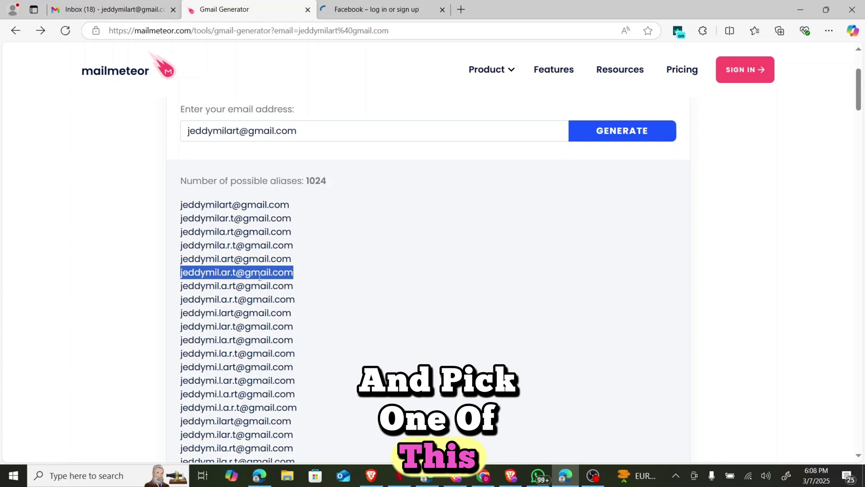
Step: Start a new Facebook account, entering the first name, surname and birth year 1999
{"action": "left_click", "coordinate": [385, 3]}
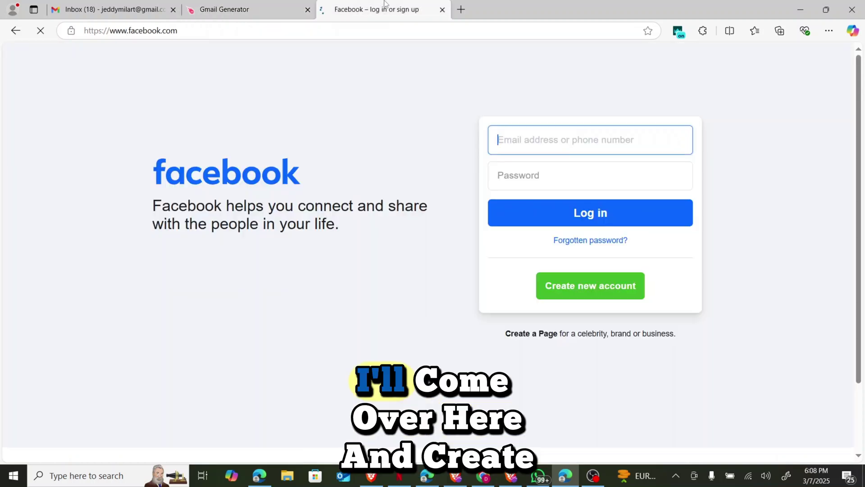
{"action": "left_click", "coordinate": [574, 287]}
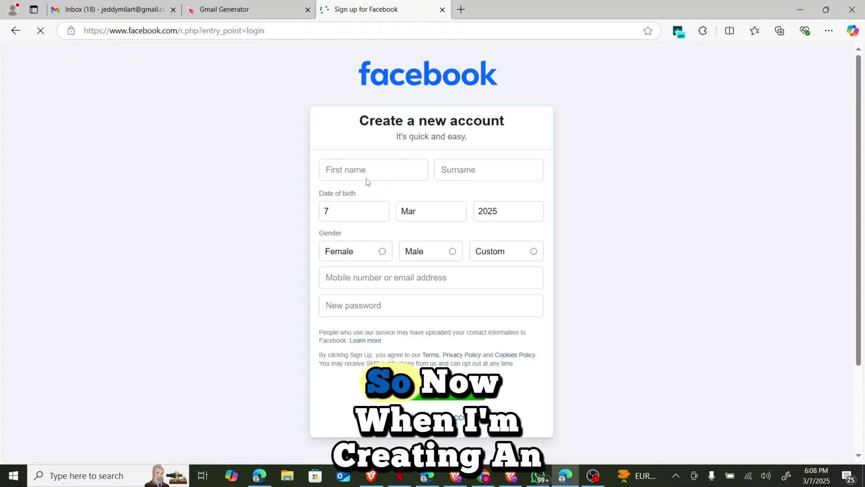
{"action": "left_click", "coordinate": [363, 170]}
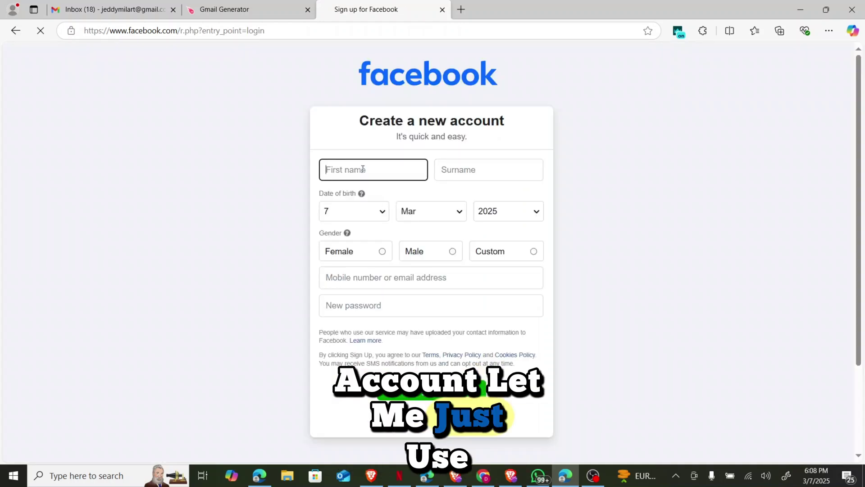
{"action": "type", "text": "Jeddy"}
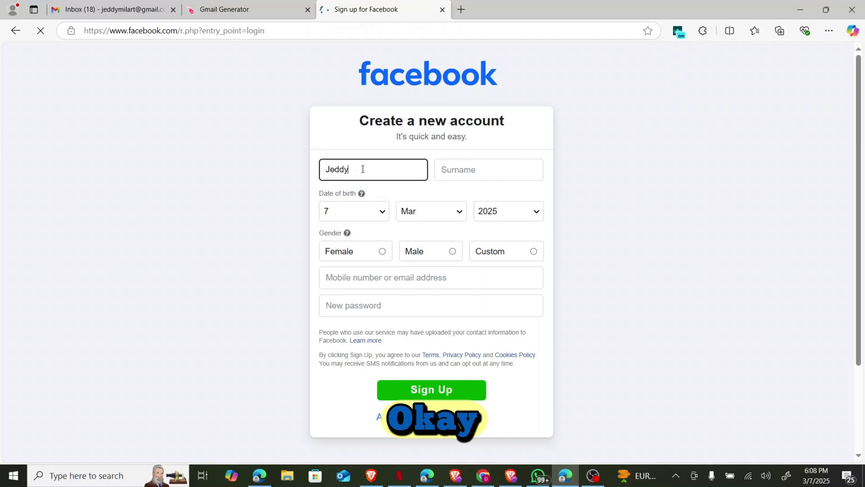
{"action": "left_click", "coordinate": [471, 178]}
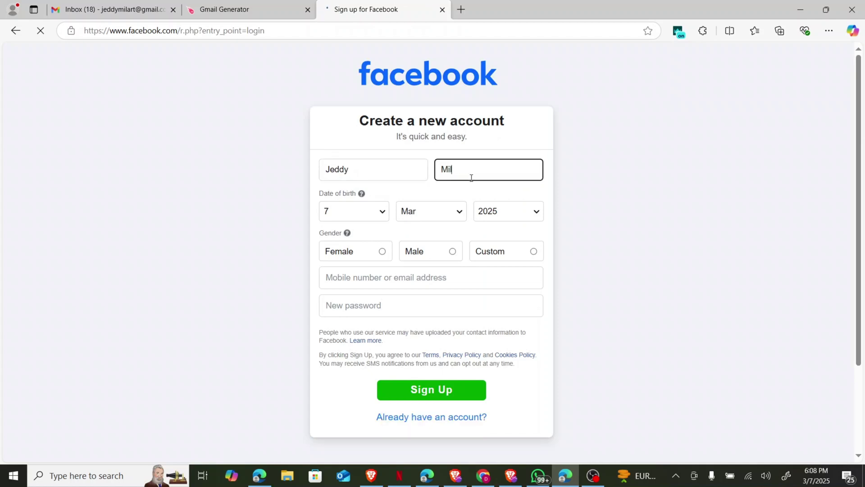
{"action": "left_click", "coordinate": [505, 205]}
{"action": "scroll", "coordinate": [498, 360], "scroll_direction": "down", "scroll_amount": 4}
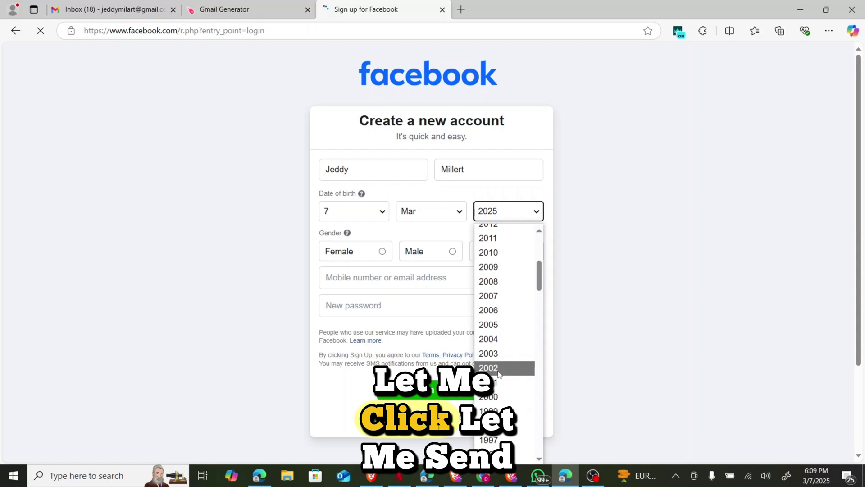
{"action": "left_click", "coordinate": [496, 411]}
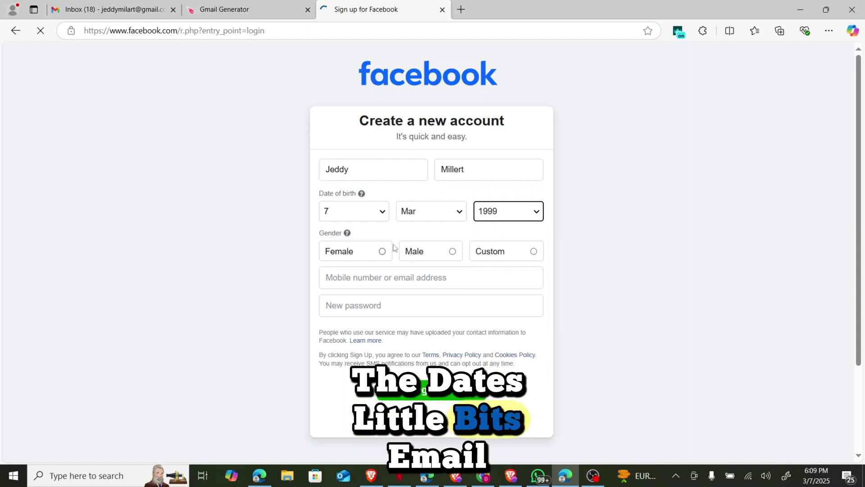
Step: Paste the copied alias as the email, enter a password and submit the sign-up
{"action": "left_click", "coordinate": [414, 273]}
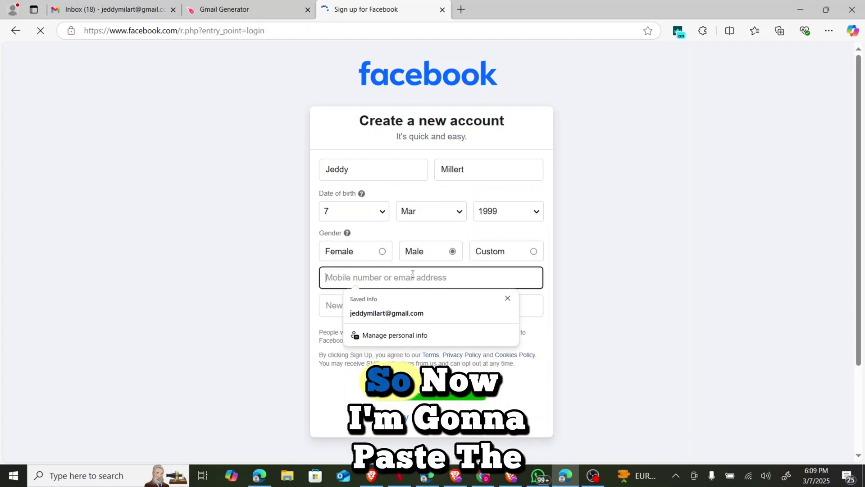
{"action": "key", "text": "ctrl+v"}
{"action": "left_click", "coordinate": [396, 307]}
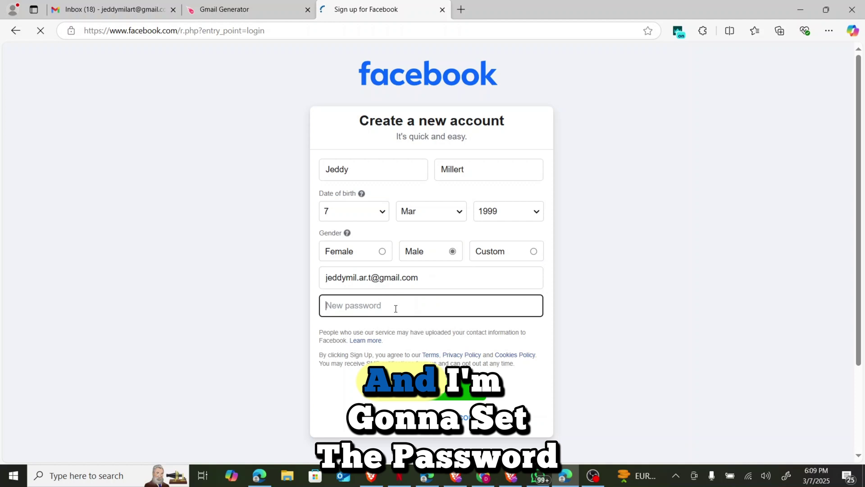
{"action": "type", "text": "•••••"}
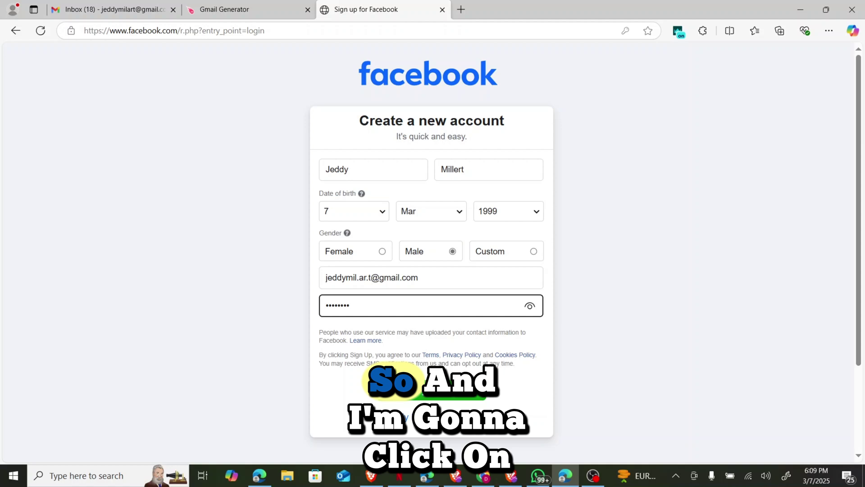
{"action": "left_click", "coordinate": [436, 389]}
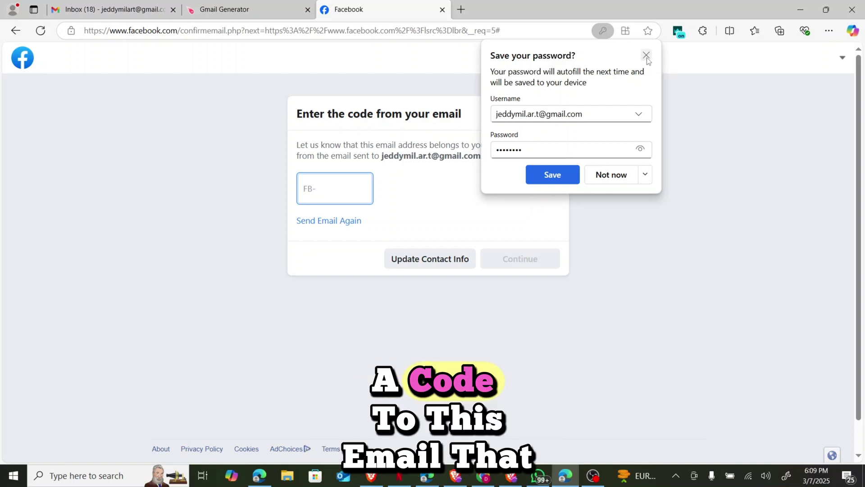
Step: Dismiss Edge's save-password prompt, leaving Facebook's 'Enter the code from your email' page showing
{"action": "left_click", "coordinate": [646, 55]}
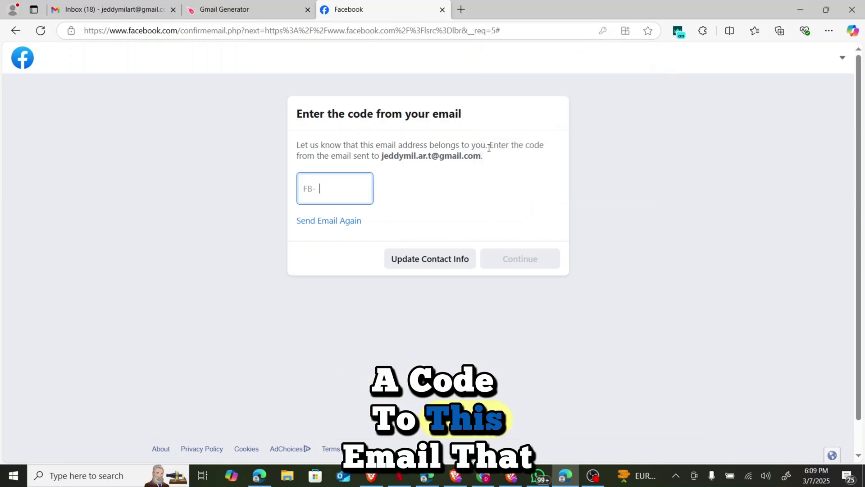
{"action": "left_click", "coordinate": [237, 3]}
{"action": "left_click", "coordinate": [381, 4]}
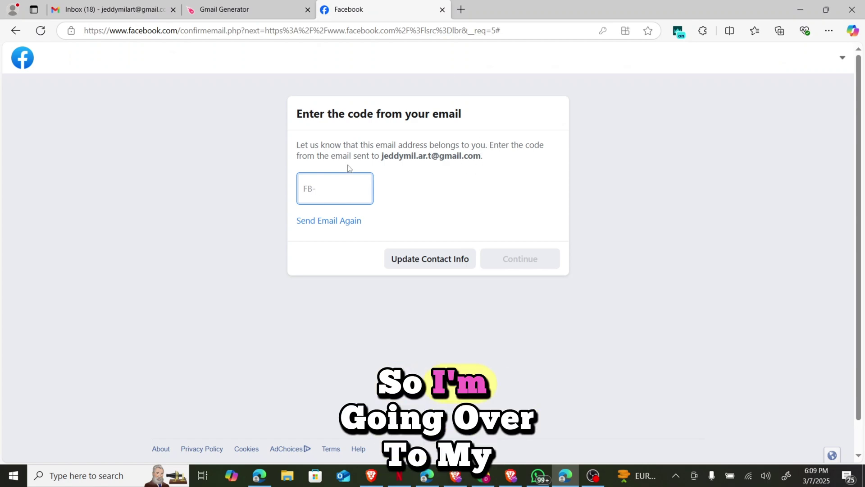
Step: Copy the code from Facebook's confirmation email in Gmail into Facebook's code field
{"action": "left_click", "coordinate": [120, 4]}
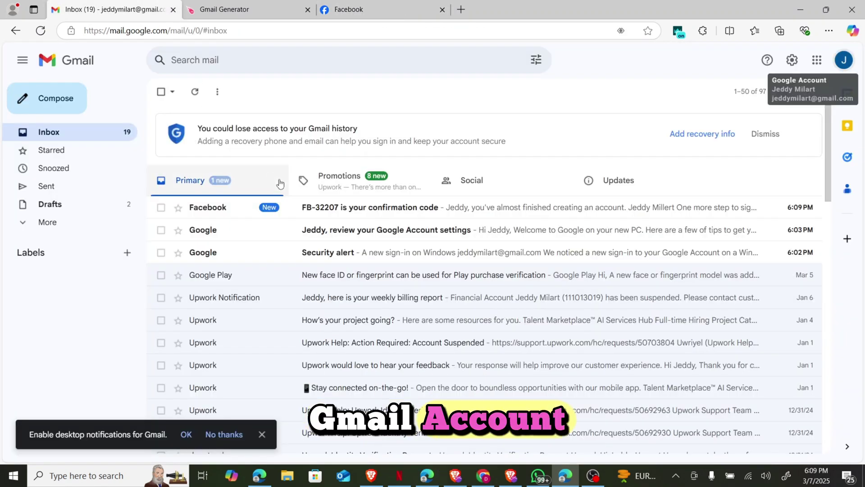
{"action": "left_click", "coordinate": [332, 215]}
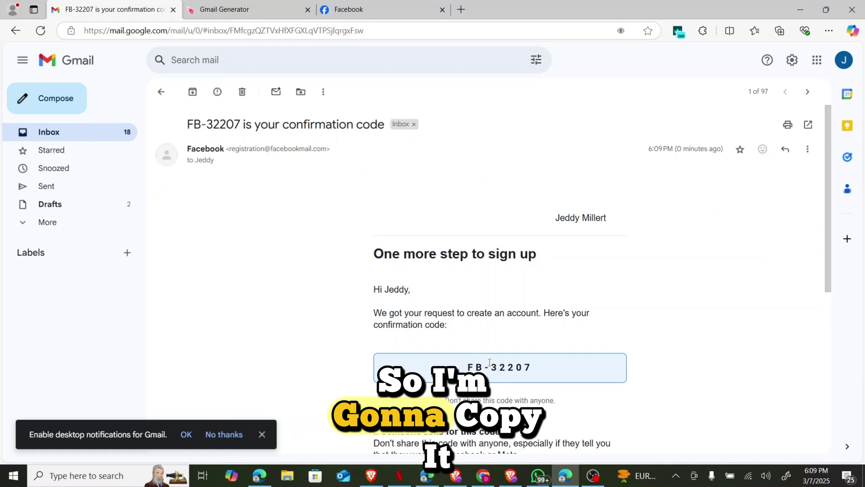
{"action": "left_click_drag", "start_coordinate": [490, 366], "coordinate": [562, 378]}
{"action": "key", "text": "ctrl+c"}
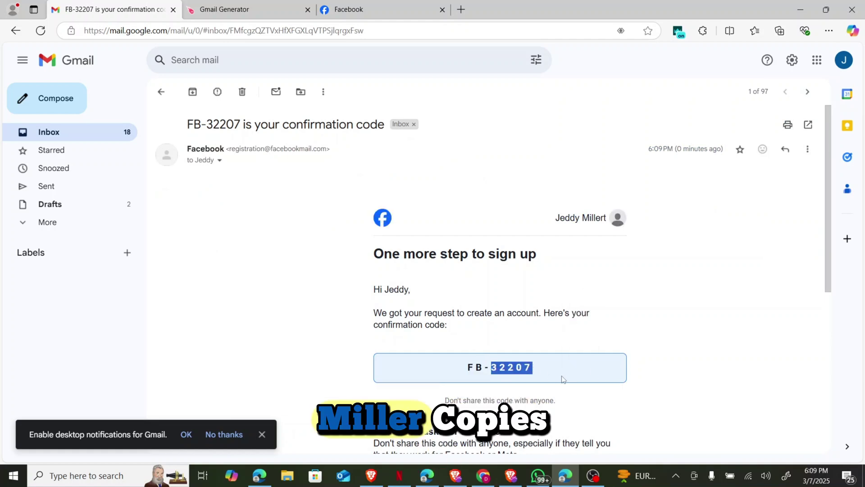
{"action": "left_click", "coordinate": [361, 10]}
{"action": "key", "text": "ctrl+v"}
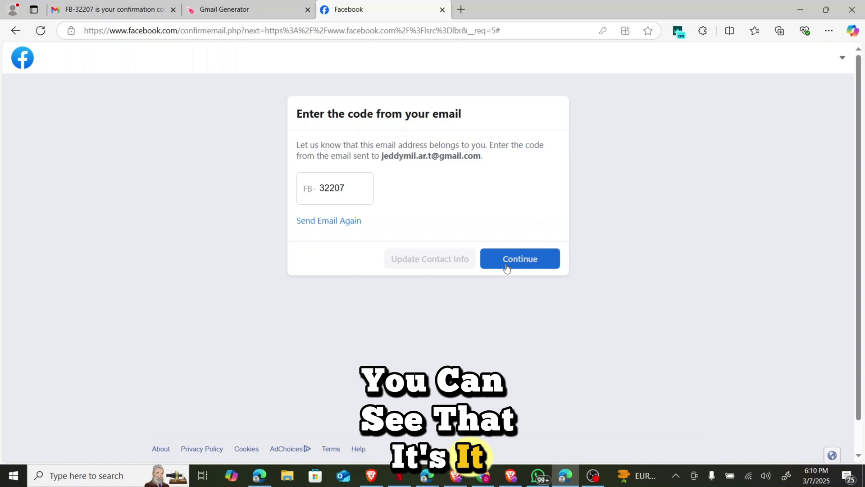
Step: Submit the code with Continue and accept the Account Confirmed dialog with OK
{"action": "left_click", "coordinate": [523, 258]}
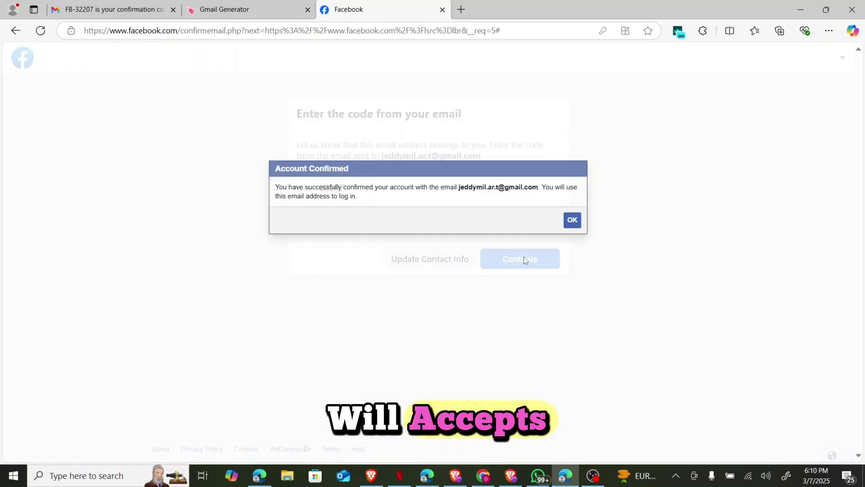
{"action": "left_click", "coordinate": [576, 222]}
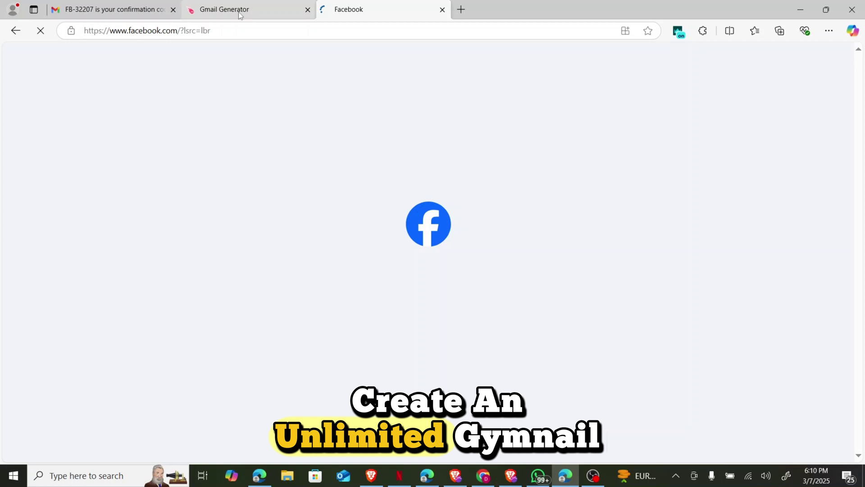
{"action": "mouse_move", "coordinate": [239, 13]}
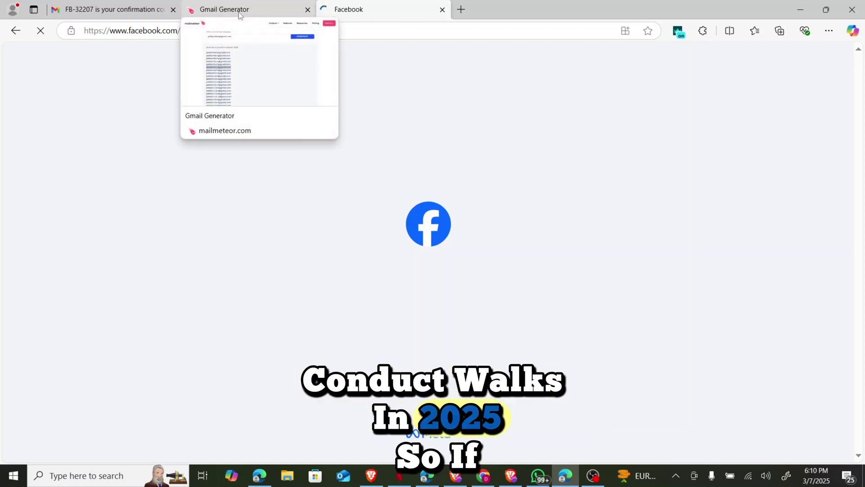